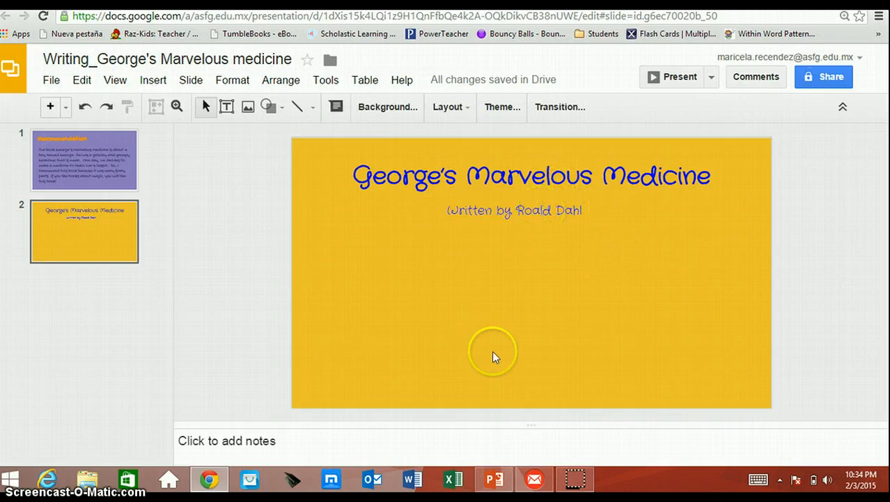
Switch to PowerPoint to view the Pause slide and return to the Google Slides flyer
click(495, 479)
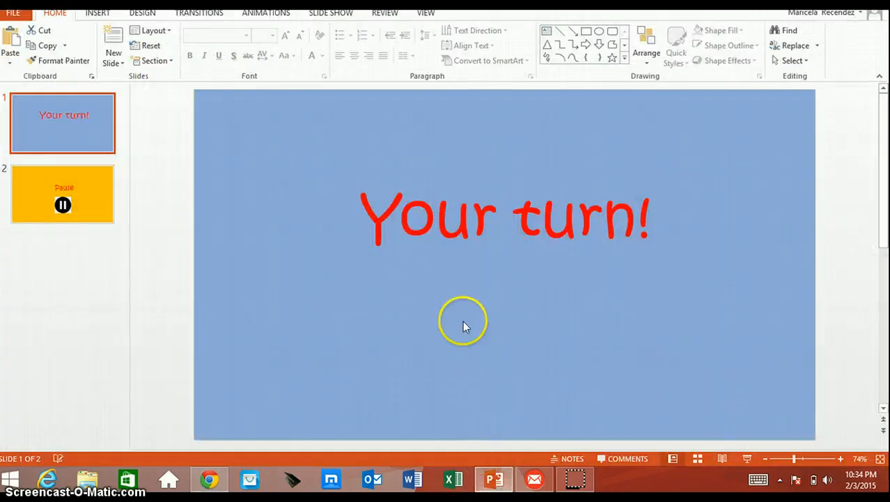
click(76, 214)
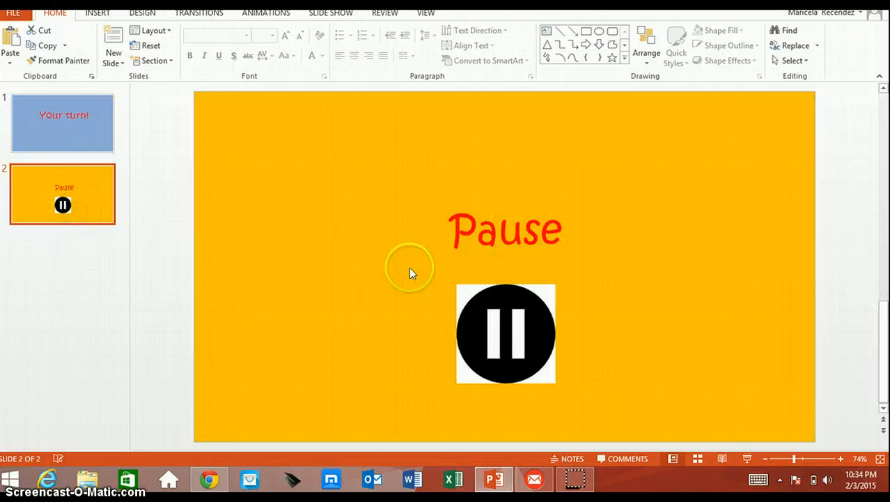
click(456, 301)
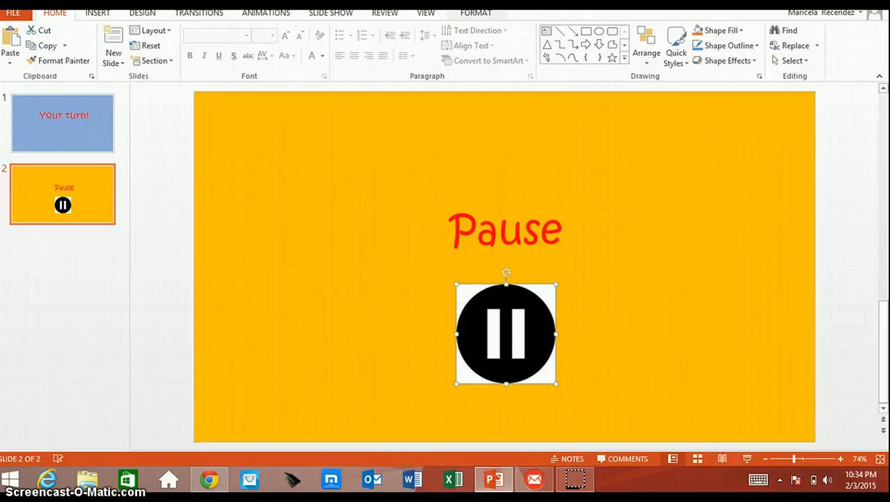
key(alt+Tab)
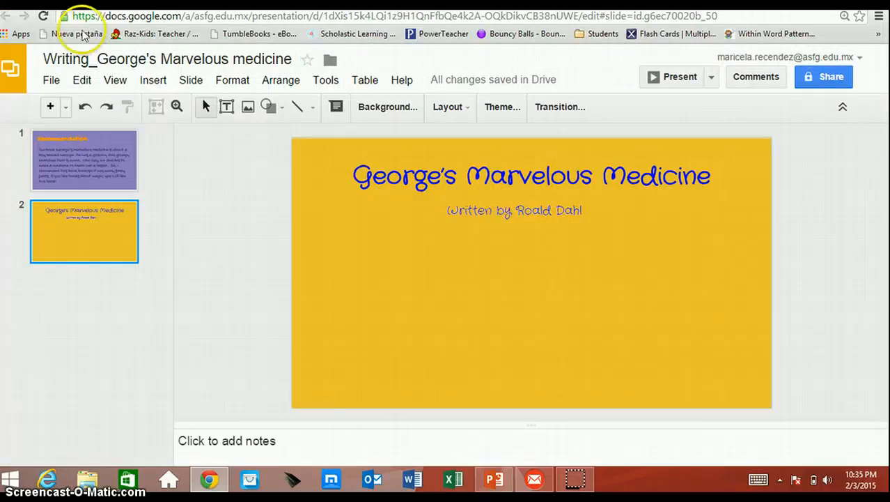
click(235, 210)
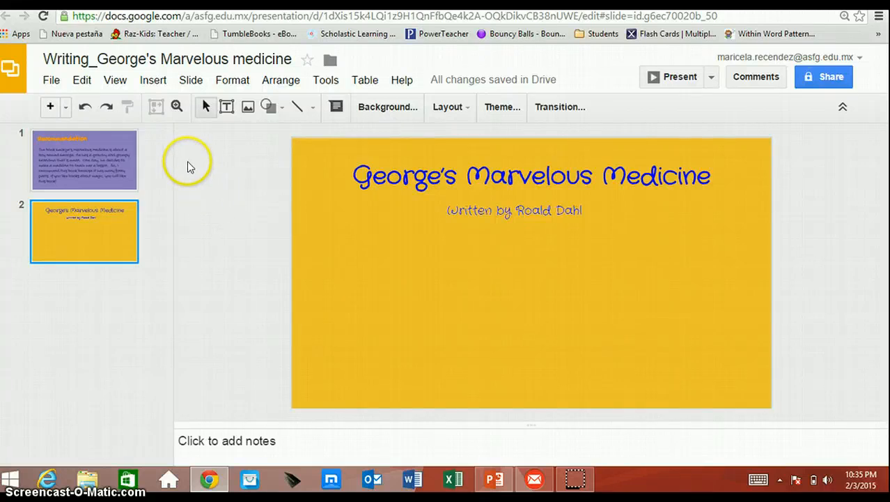
Insert the JPG drawing from the George's Marvelous Medicine folder in Google Drive onto slide 2
click(249, 108)
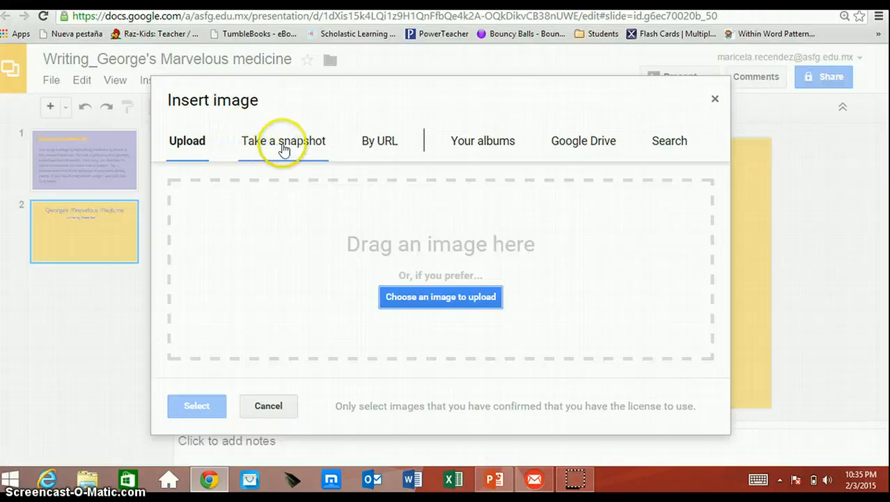
click(585, 142)
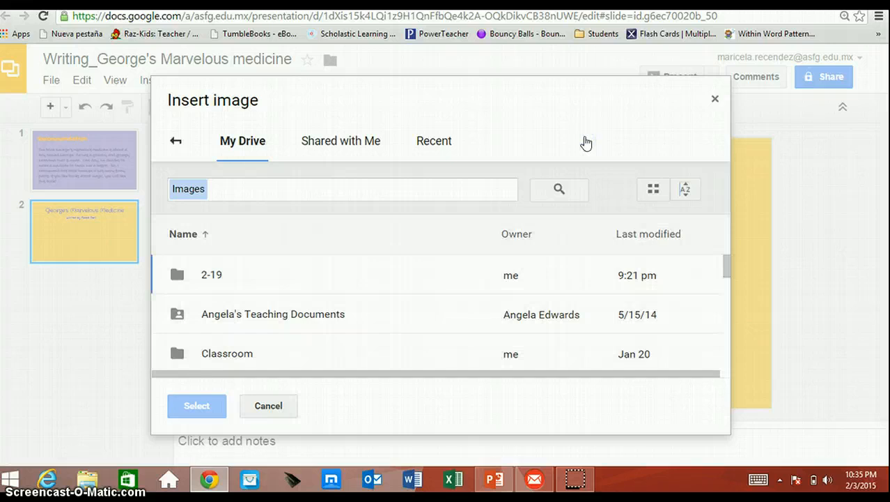
click(364, 238)
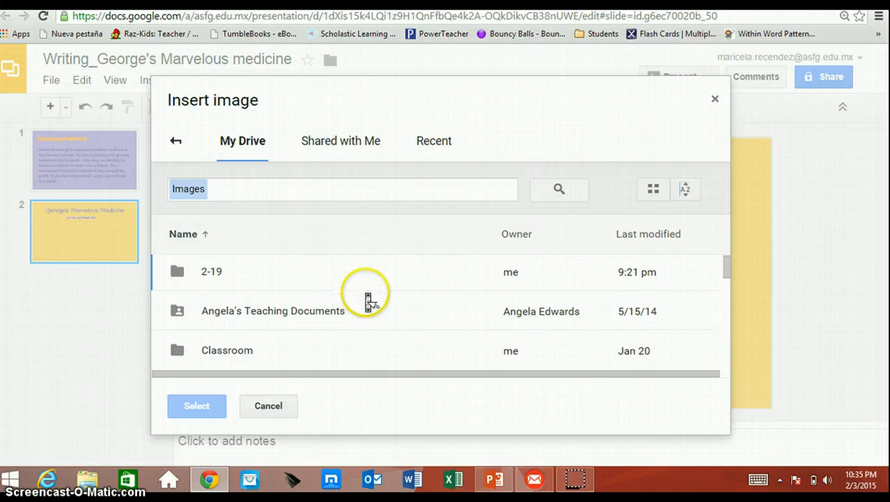
scroll(367, 299, down, 5)
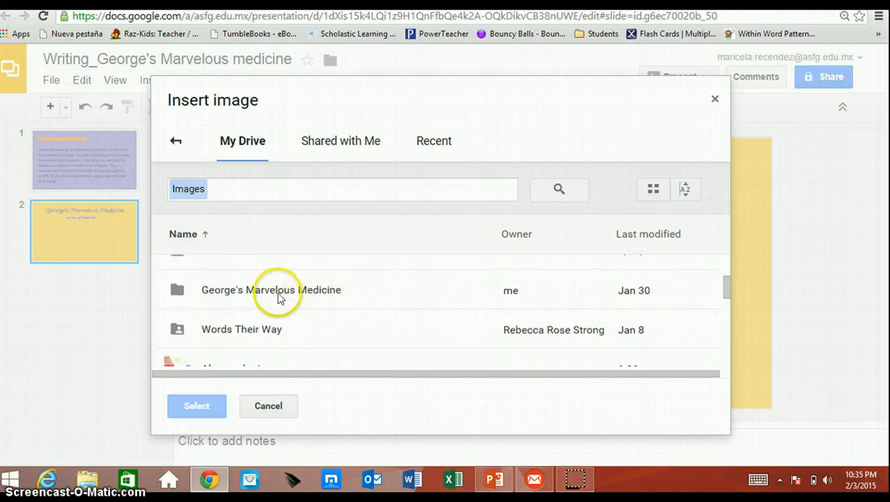
click(239, 293)
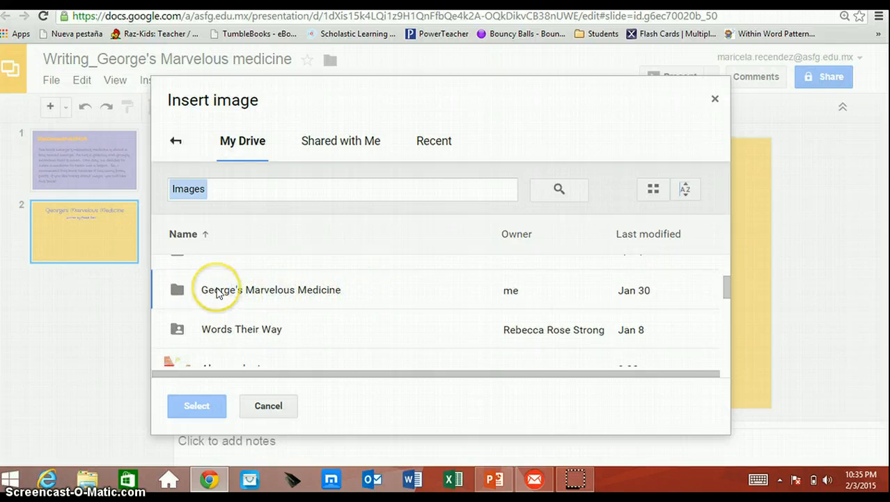
double_click(216, 293)
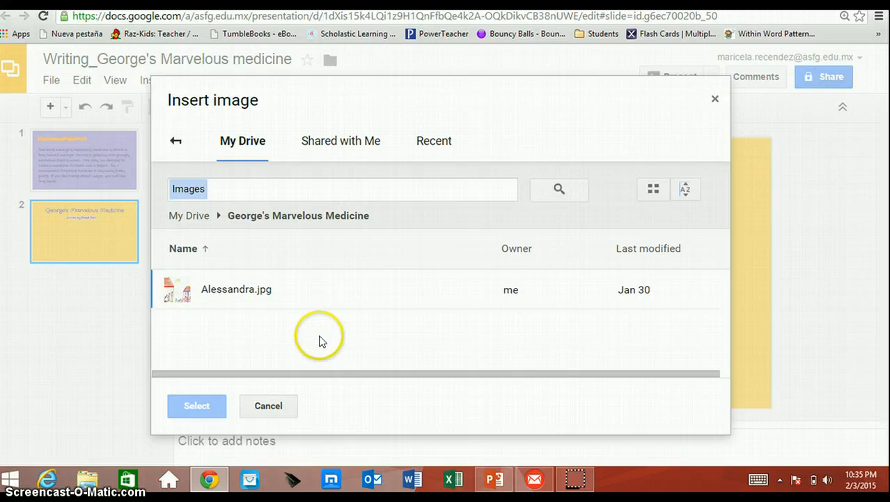
click(216, 296)
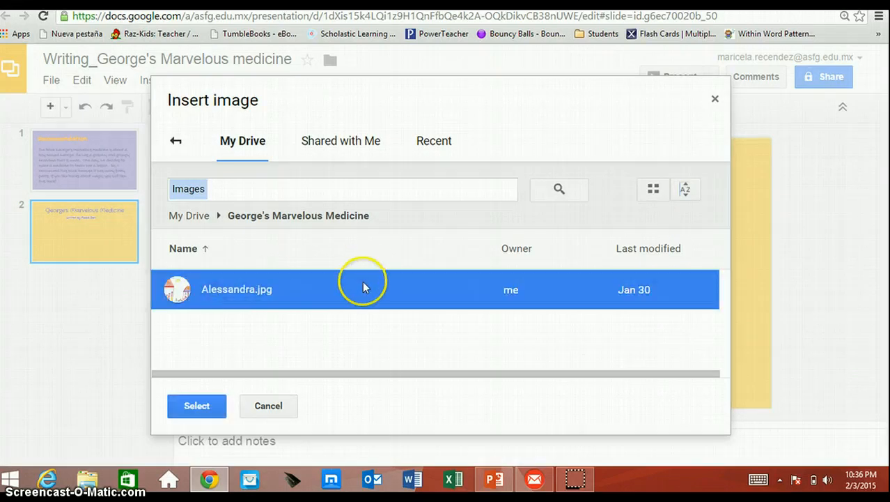
click(191, 410)
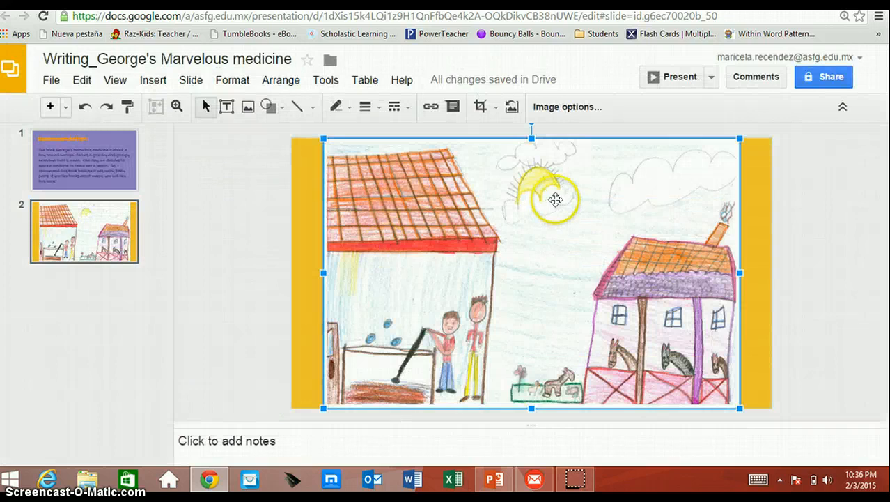
Shrink the inserted drawing to about two-thirds of its size and center it beneath the author line
click(761, 159)
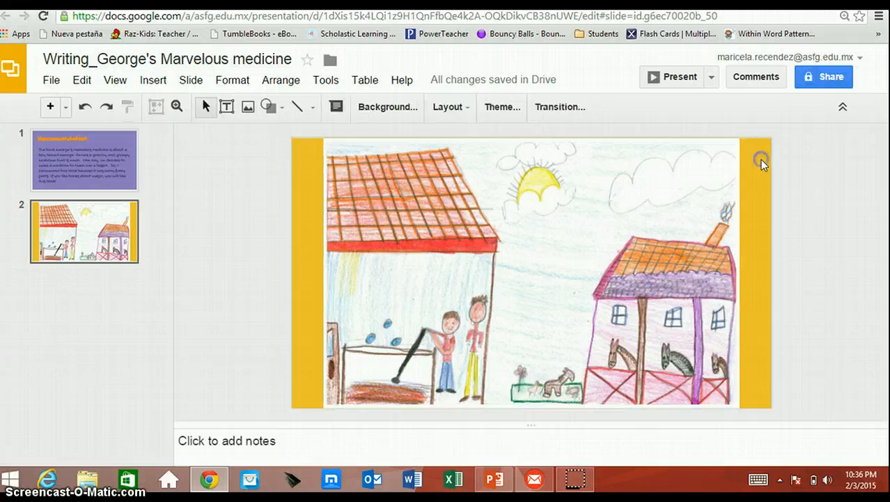
click(730, 160)
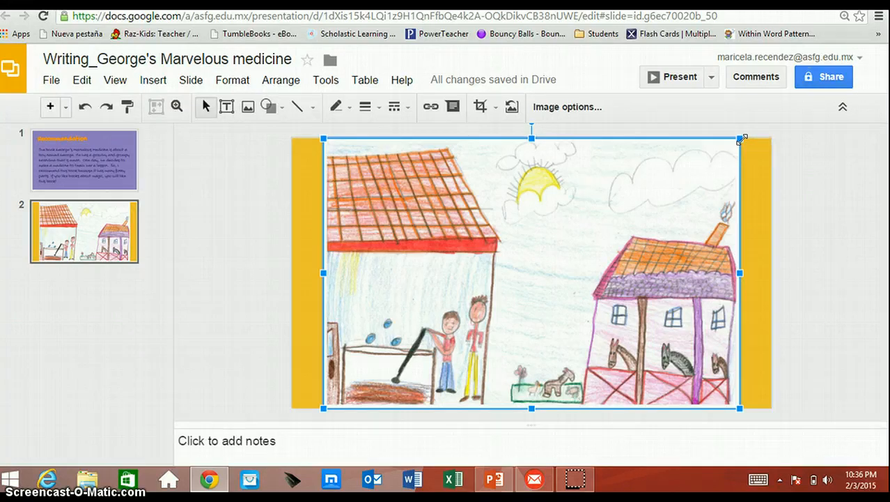
click(742, 139)
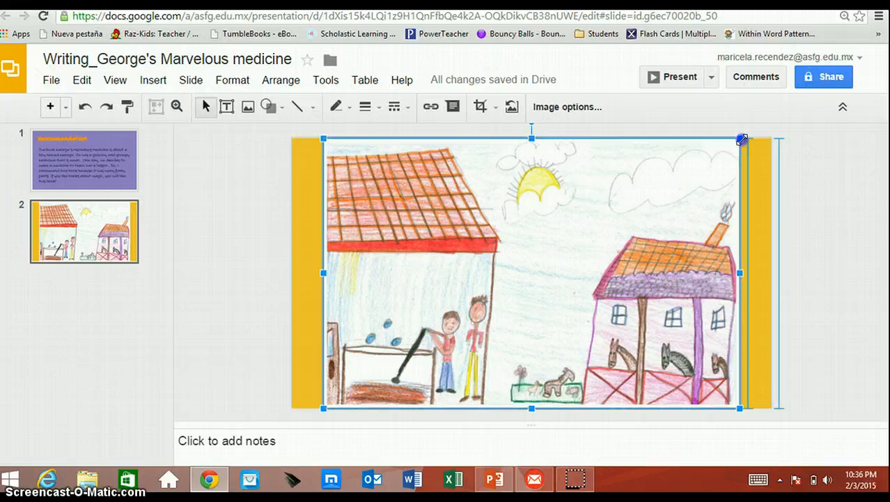
drag(742, 139, 589, 252)
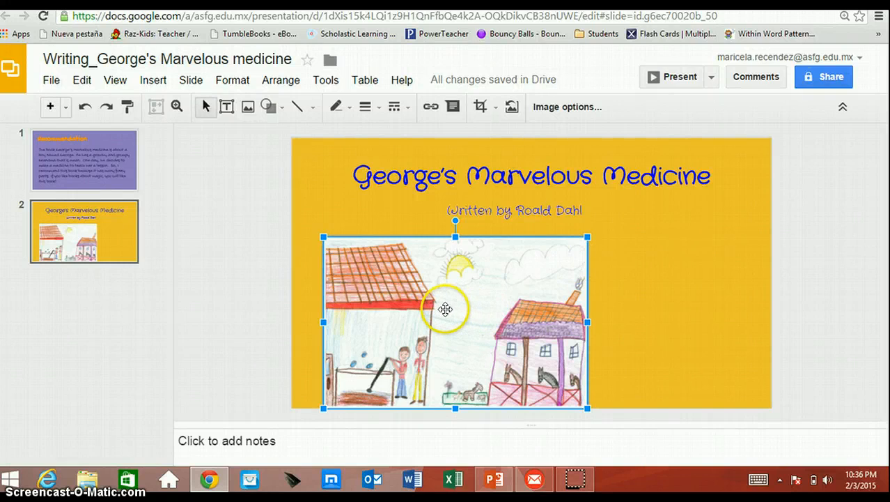
drag(445, 309, 503, 298)
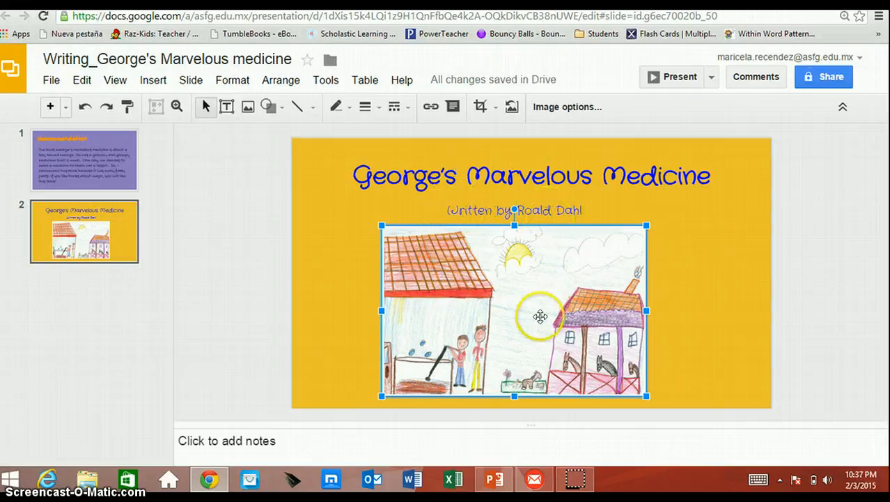
drag(540, 316, 540, 320)
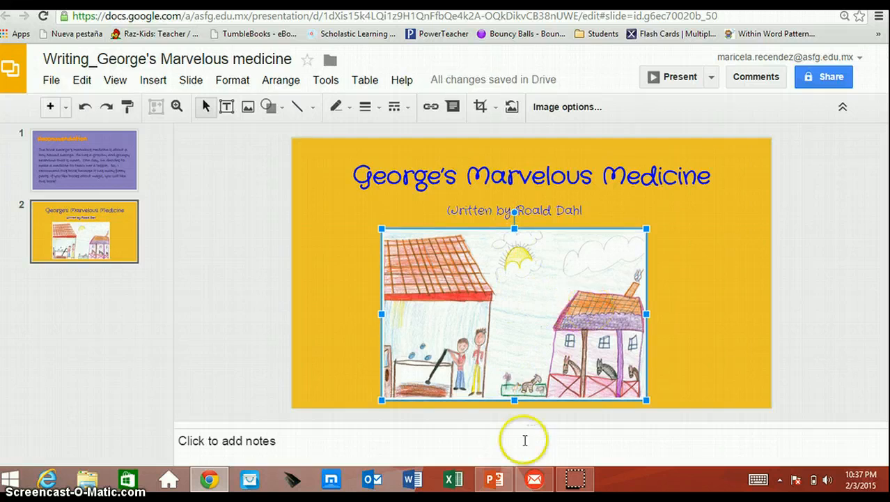
View the Your turn! and Pause slides in PowerPoint, and the sample flyer on slide 3 of the copied Google Slides presentation
click(501, 482)
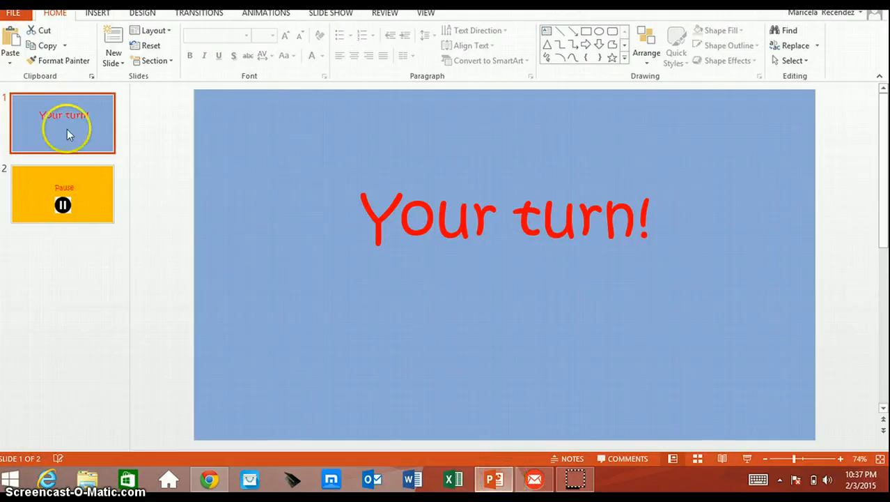
click(87, 203)
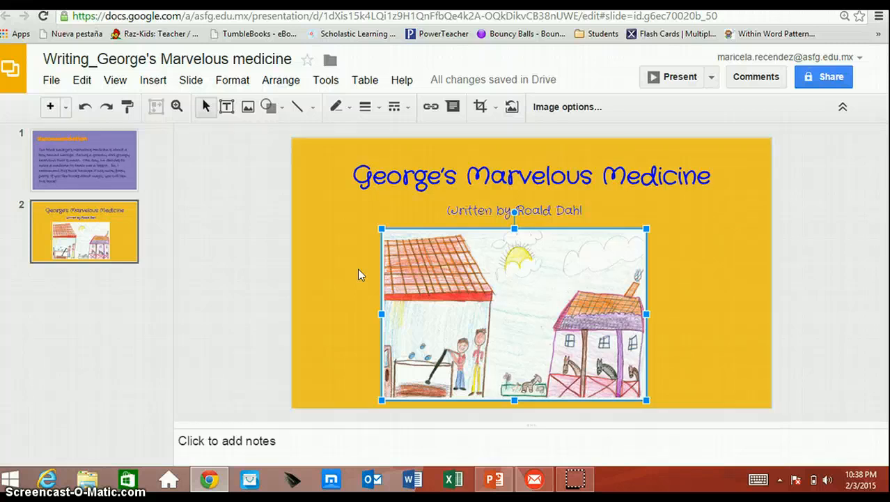
click(331, 179)
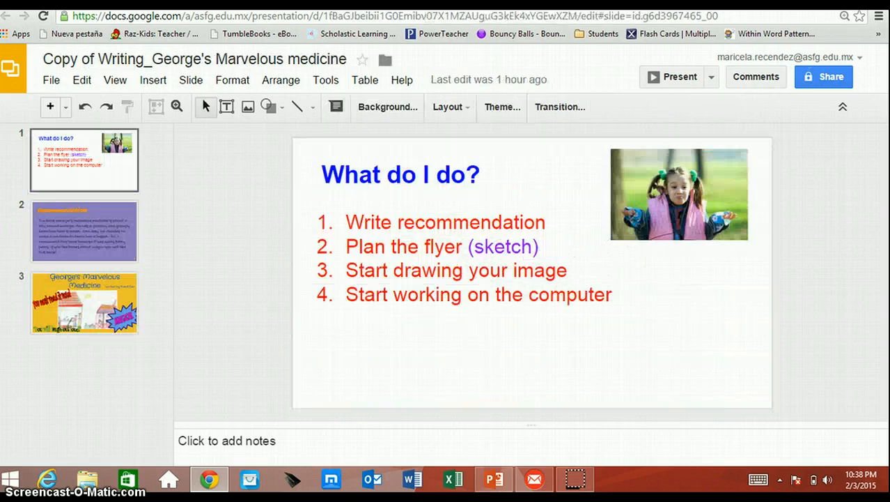
click(80, 293)
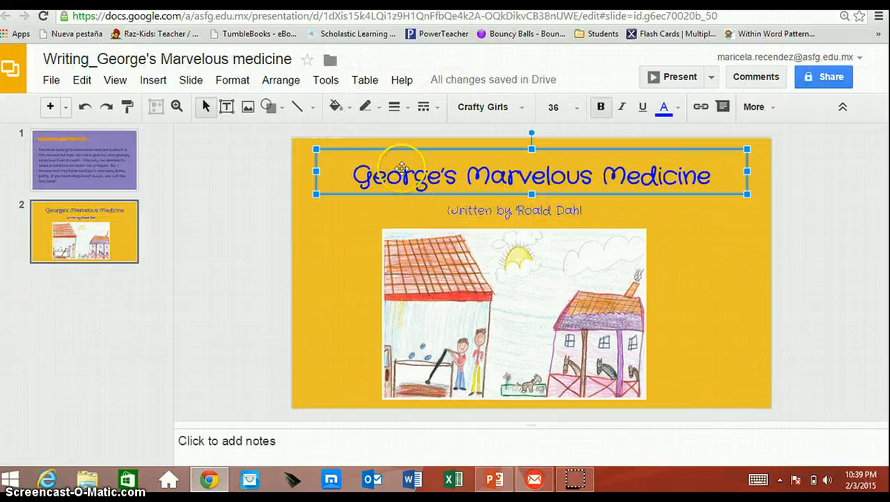
Add word art reading "You must read it now!" to the flyer slide and narrow it to less than half its width
click(347, 250)
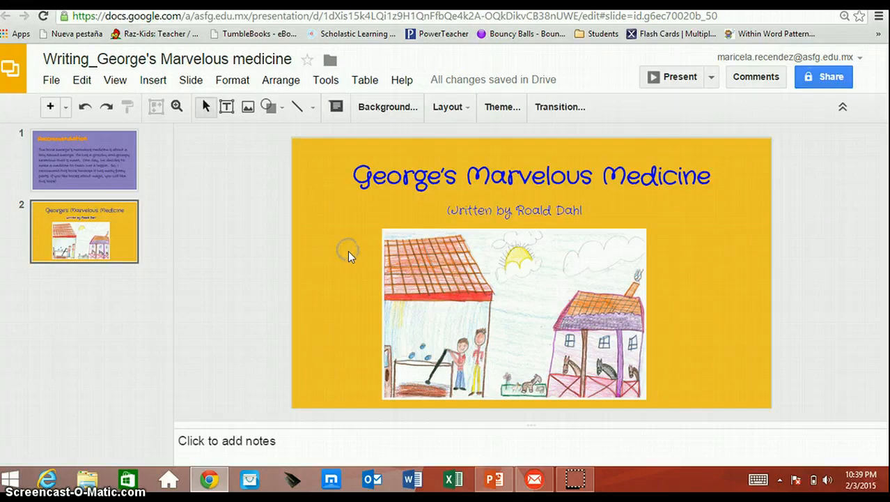
click(154, 81)
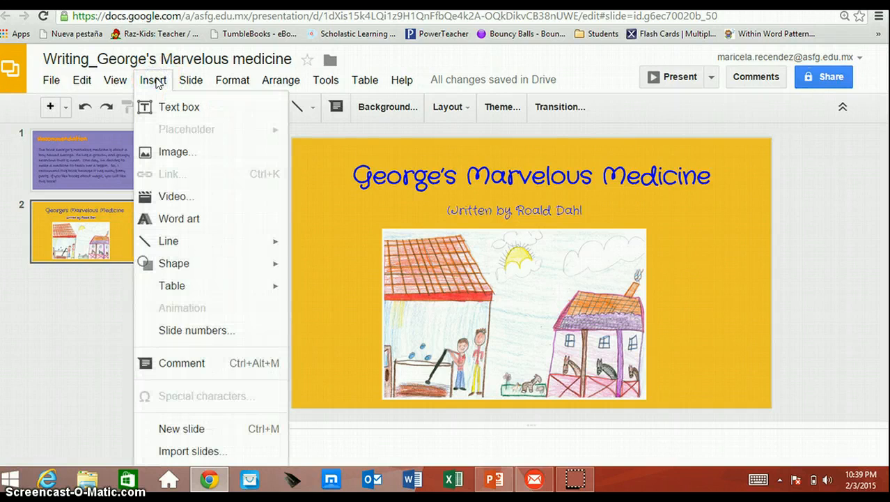
click(161, 221)
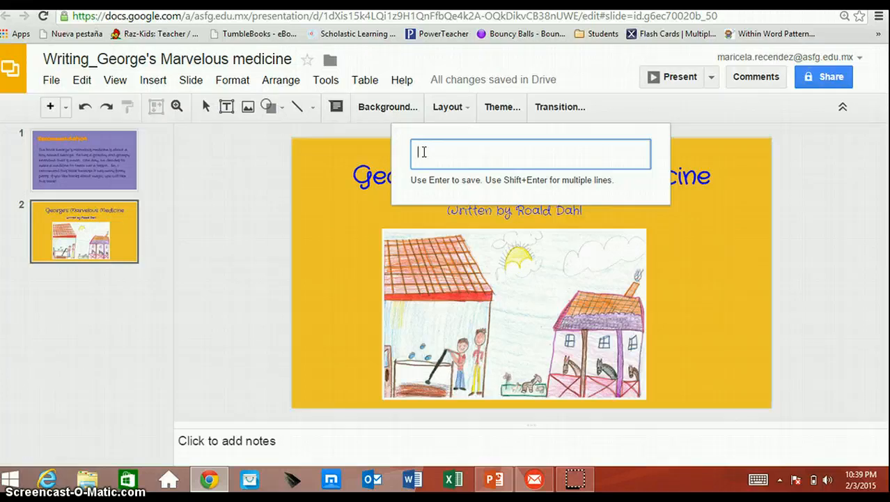
text(Y)
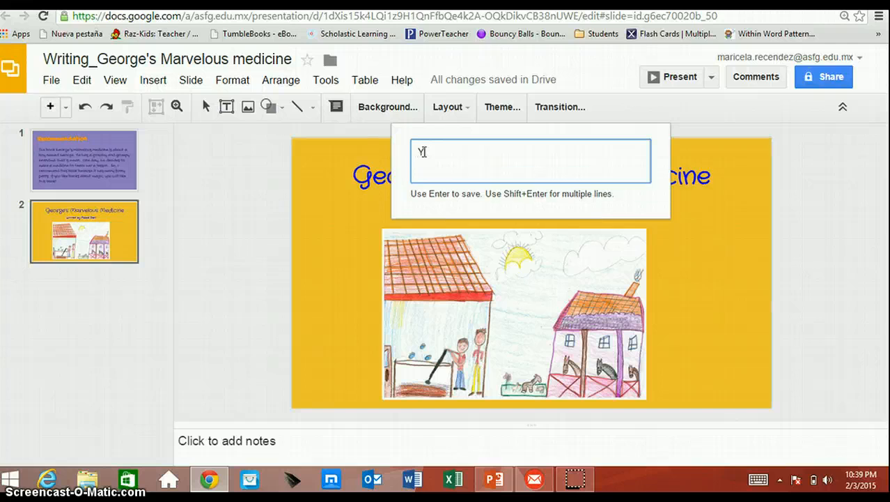
text(ou must read it now)
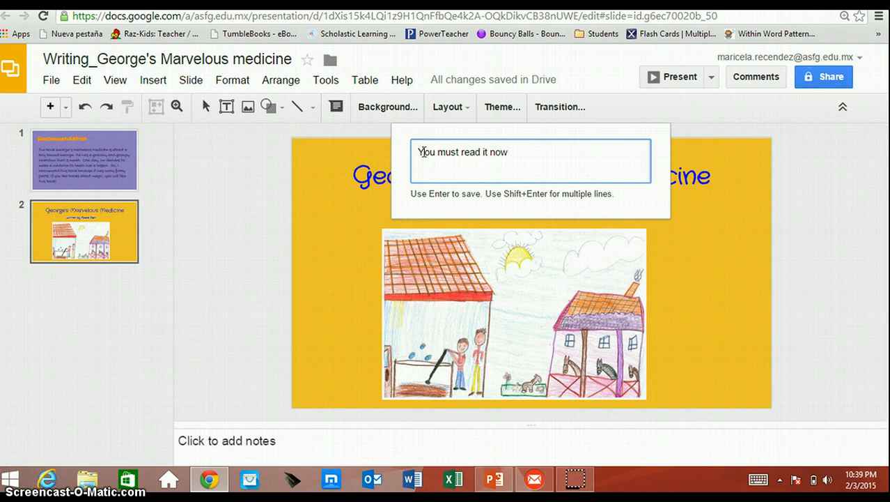
text(!)
key(Return)
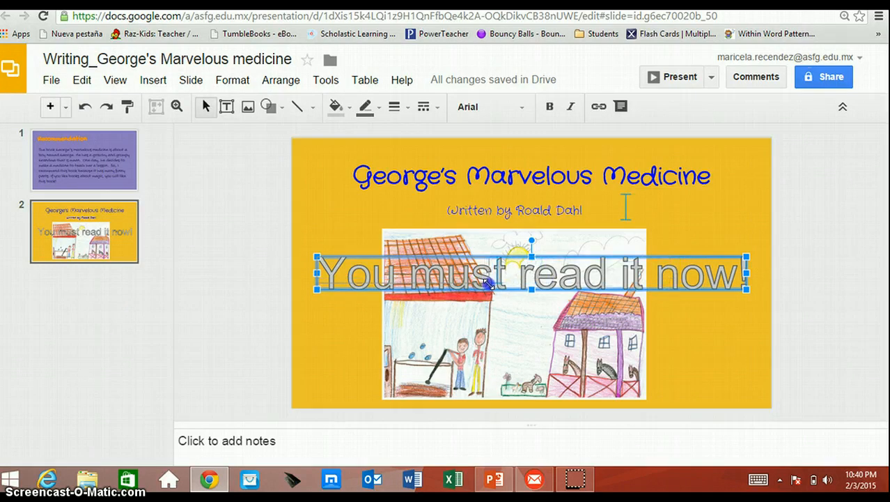
drag(488, 282, 488, 283)
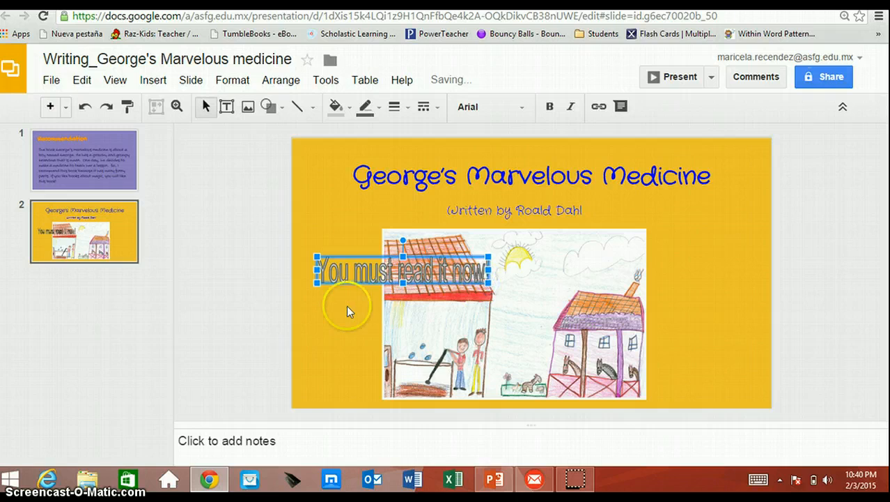
Set the "You must read it now!" word art's fill color to magenta and its outline color to dark gray
click(361, 274)
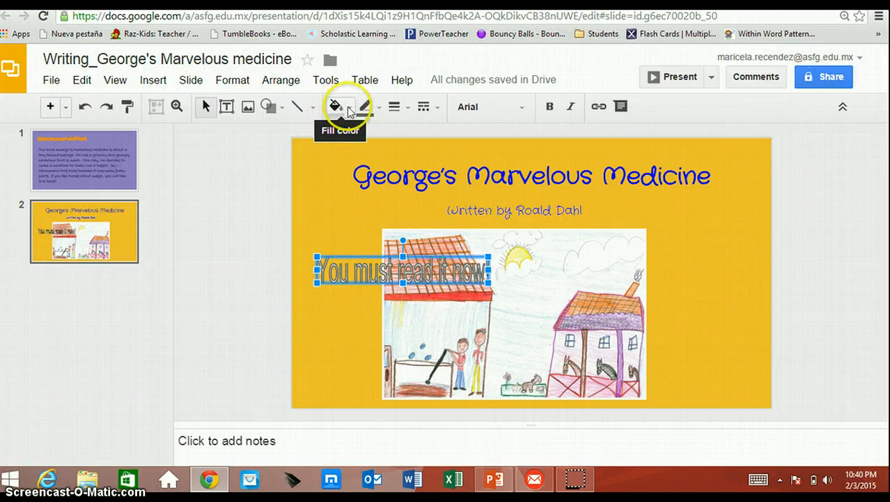
click(336, 108)
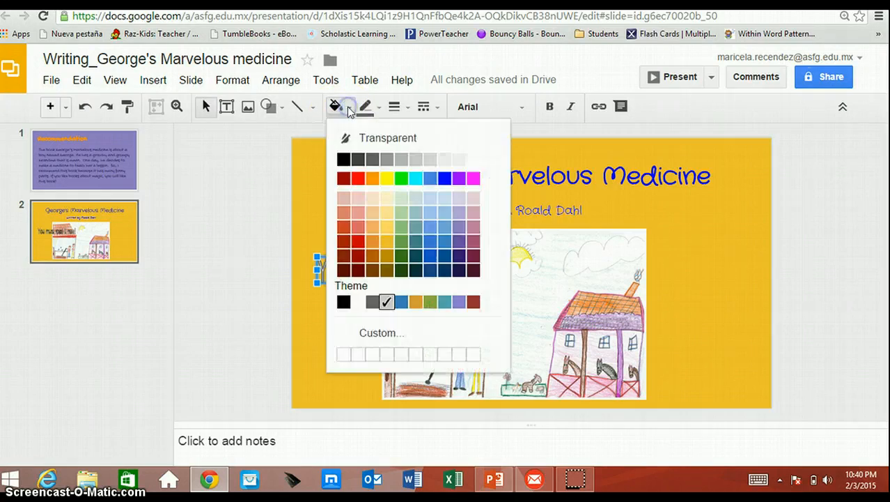
click(473, 179)
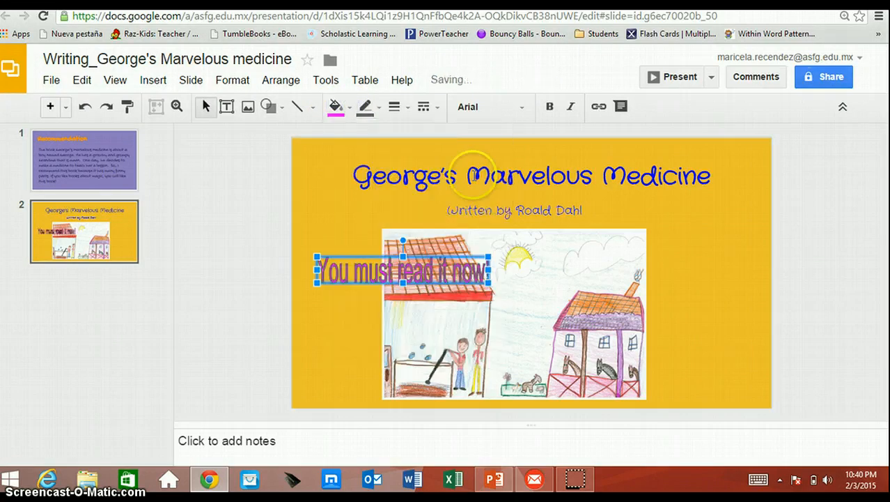
click(378, 109)
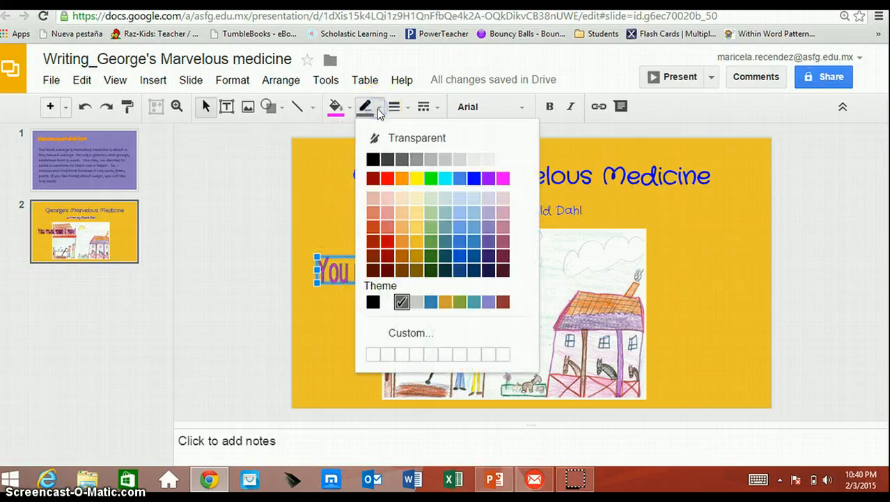
click(389, 160)
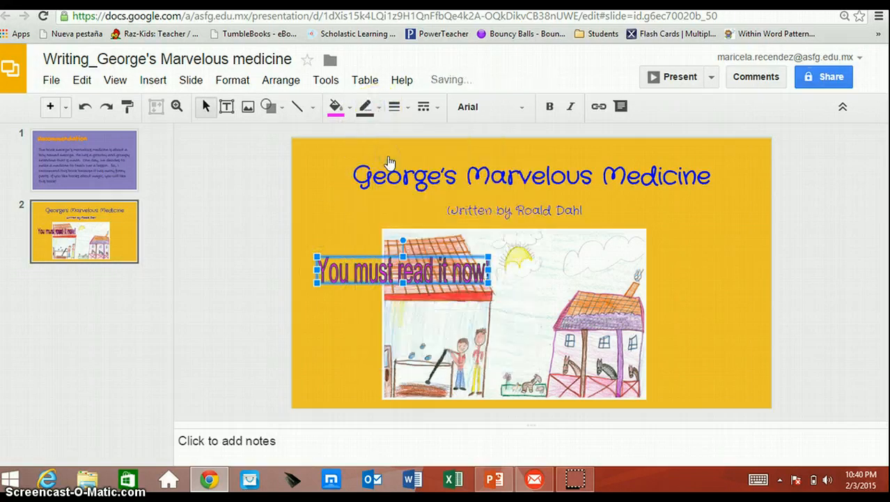
Change the font of the "You must read it now!" word art to Gochi Hand
click(340, 319)
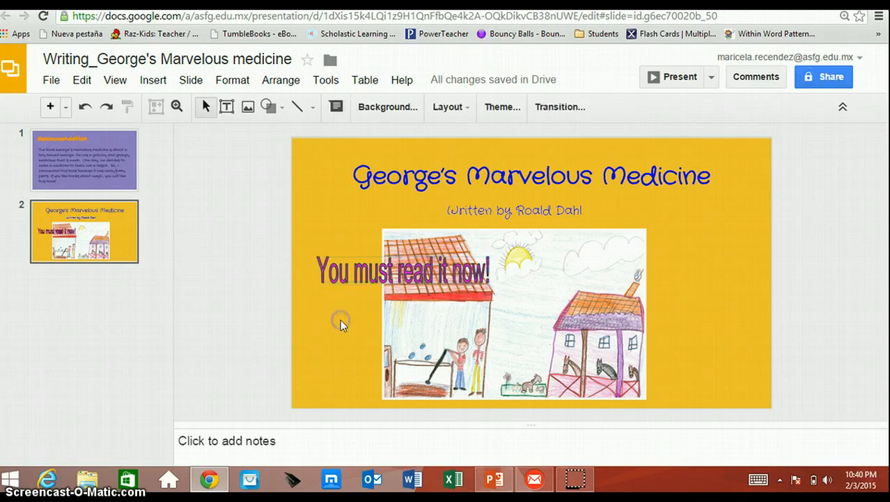
click(359, 275)
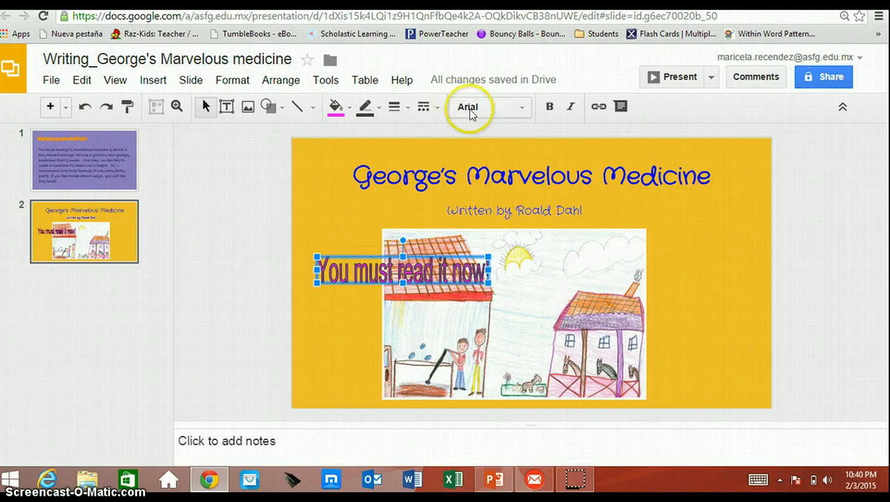
click(525, 108)
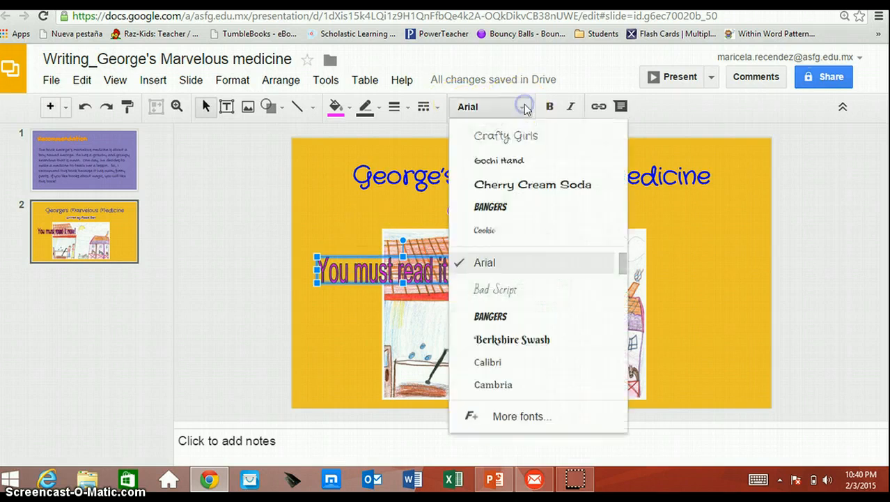
click(512, 159)
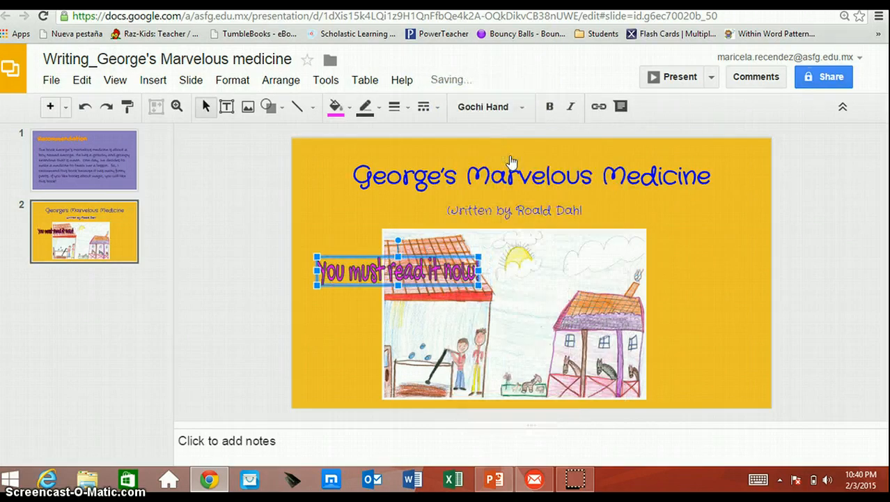
click(356, 323)
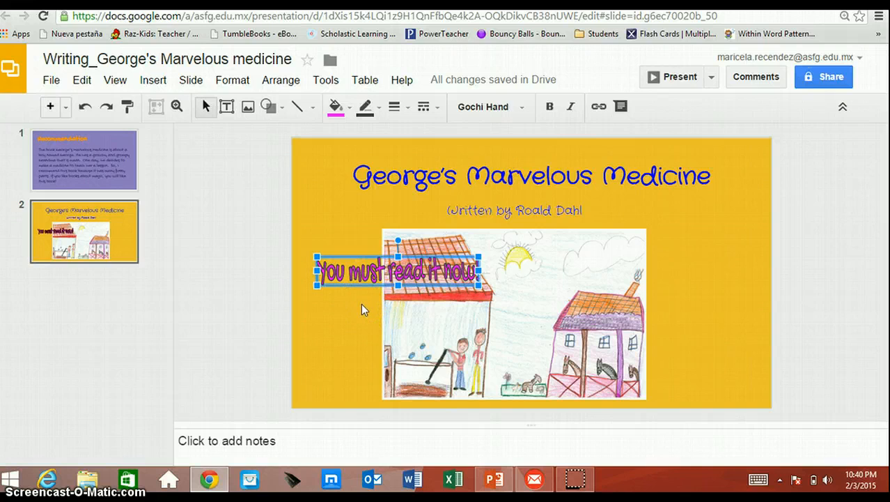
Rotate the "You must read it now!" word art slightly counterclockwise so it slants upward across the drawing's roof
click(345, 320)
click(399, 239)
mouse_move(398, 239)
mouse_down()
mouse_move(329, 238)
mouse_move(343, 228)
mouse_move(385, 236)
mouse_up()
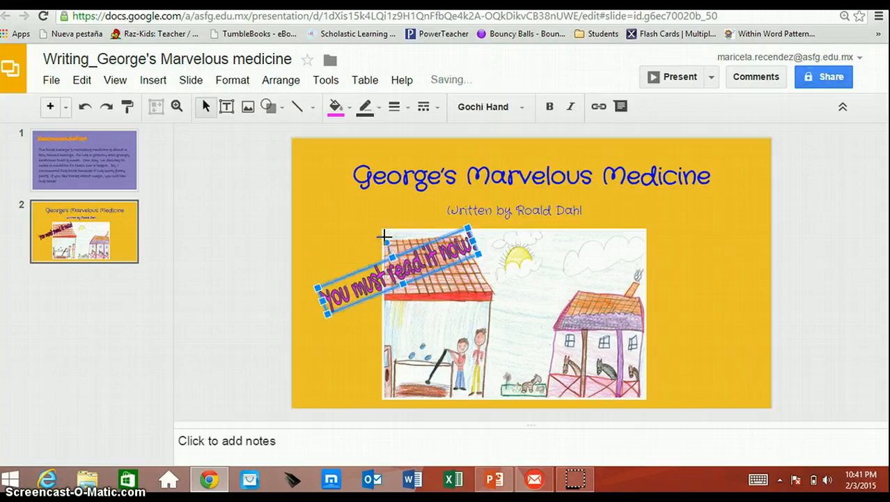
click(345, 242)
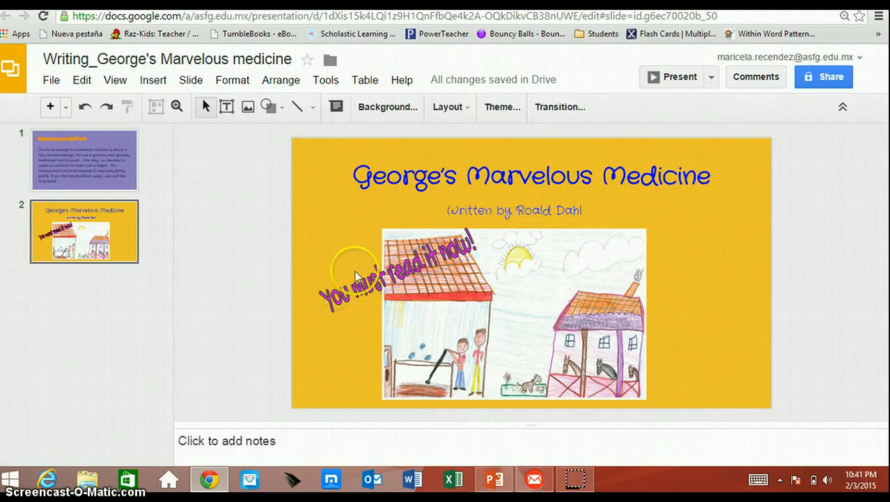
Switch to PowerPoint to view the Your turn! and Pause slides, and return to the flyer in Google Slides
click(494, 481)
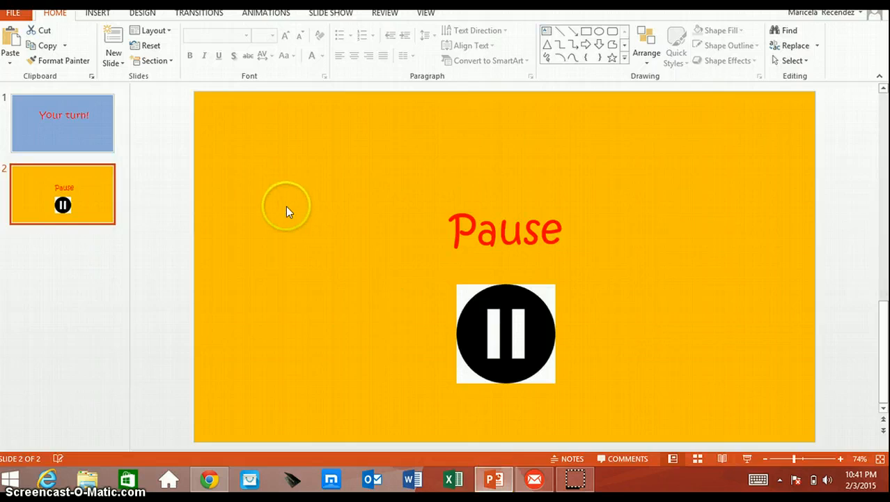
click(61, 132)
drag(441, 233, 42, 202)
click(42, 202)
key(alt+Tab)
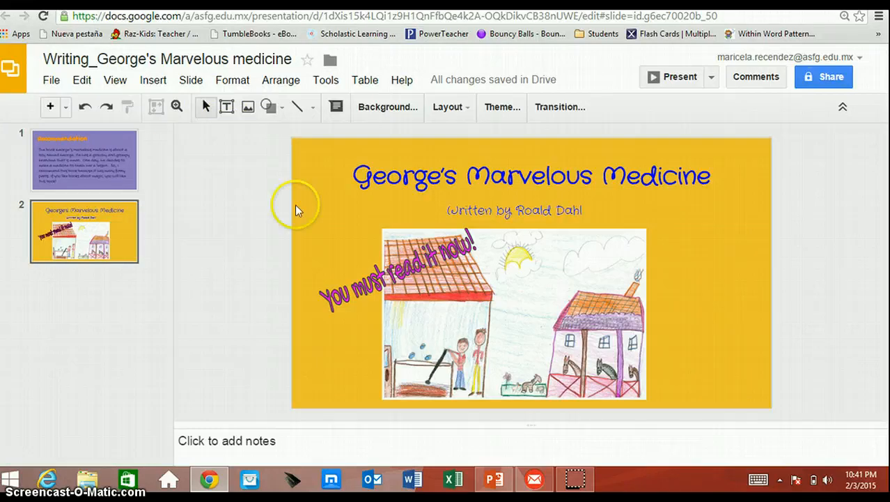
Add word art reading "You will laugh out loud!" to the flyer slide
click(154, 81)
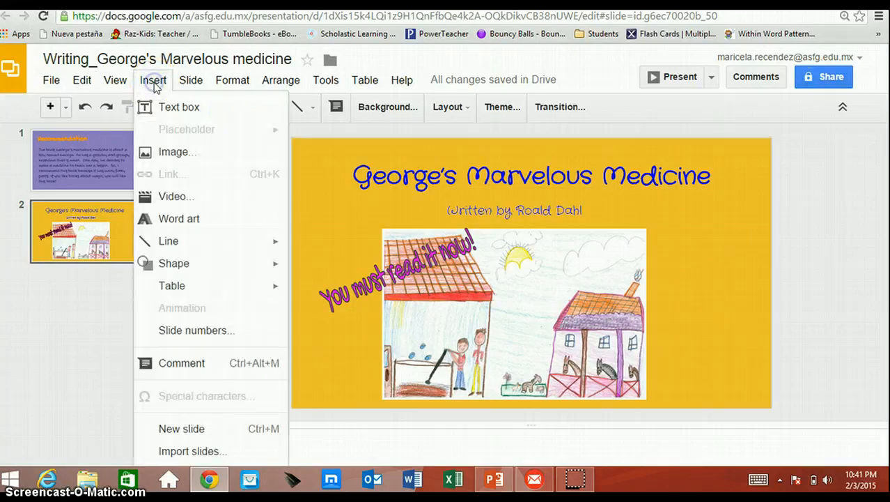
click(176, 219)
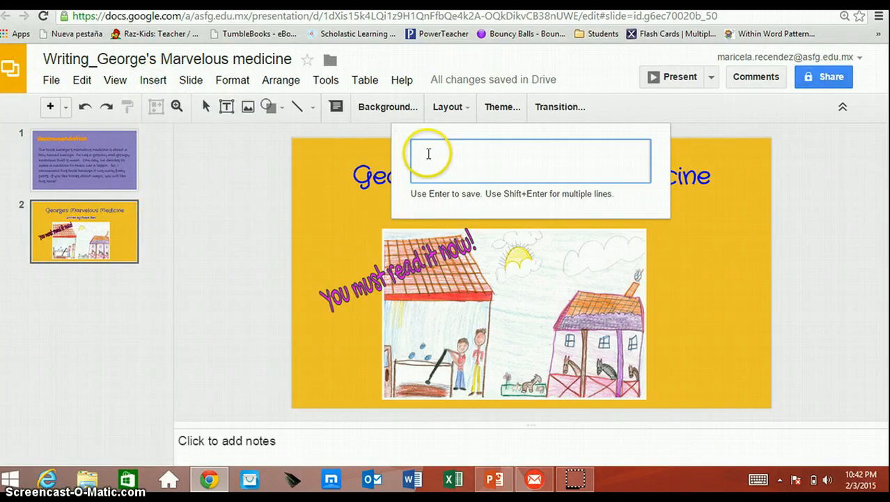
text(You will laught)
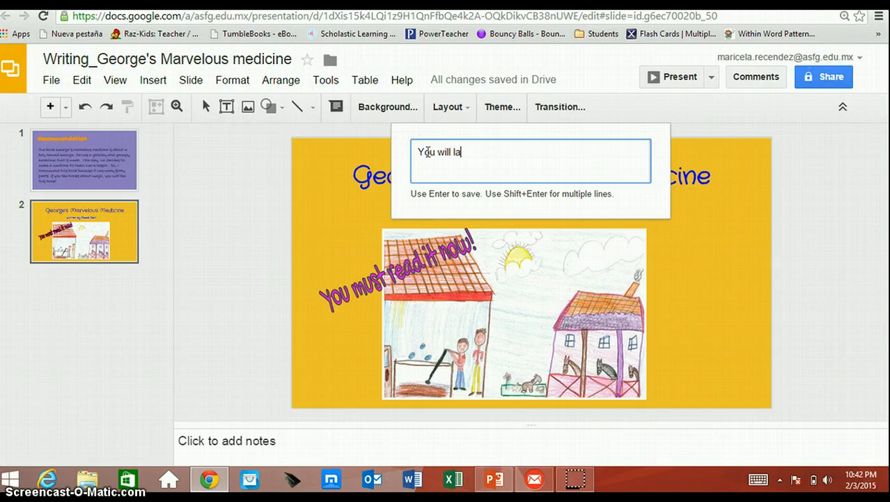
key(BackSpace)
key(BackSpace)
text(out loud!)
key(Return)
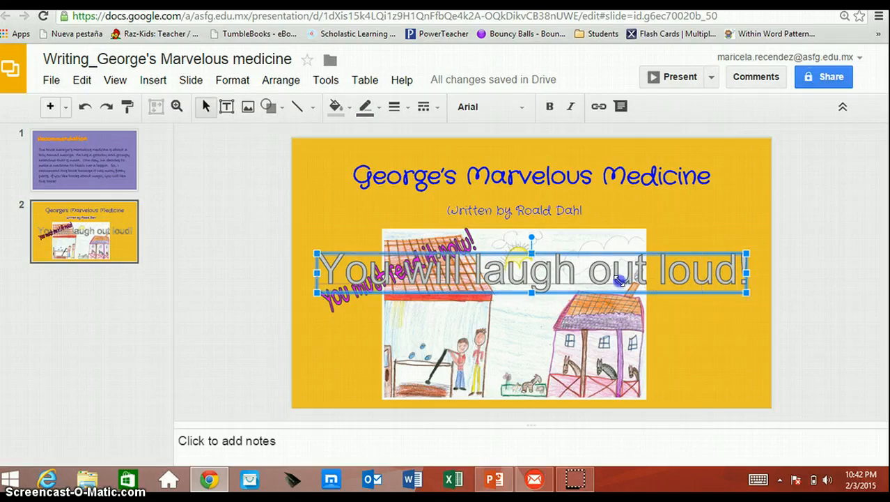
Narrow the "You will laugh out loud!" word art to about half its width and move it to the slide's lower-left corner
drag(548, 289, 536, 293)
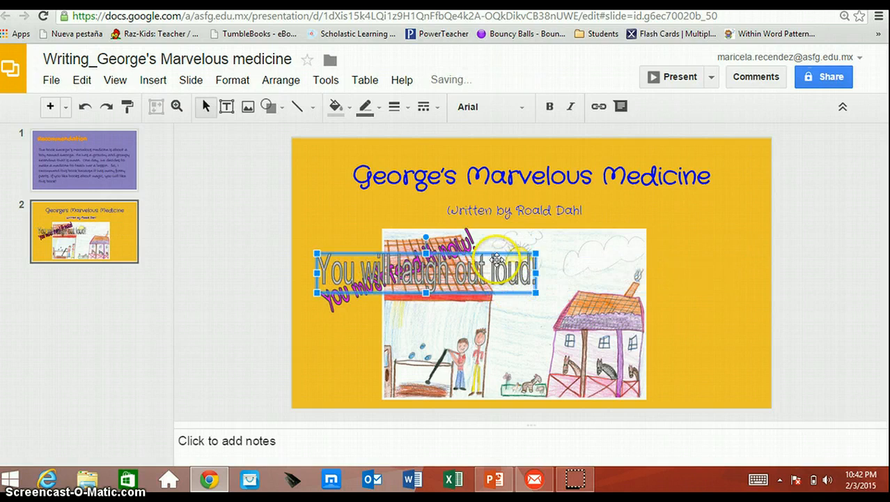
click(403, 249)
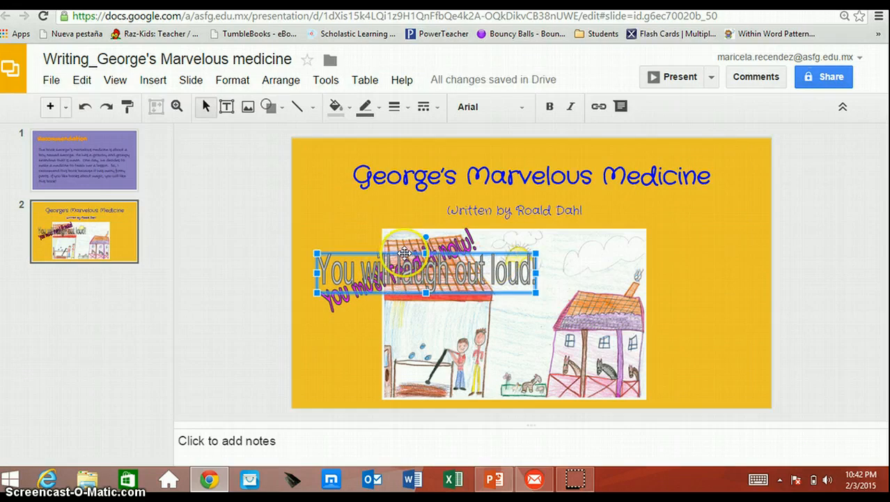
click(405, 254)
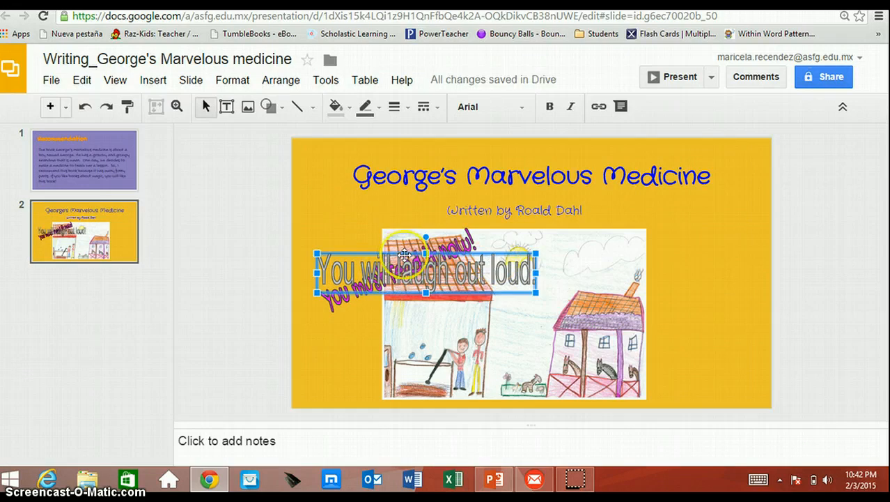
drag(405, 254, 387, 370)
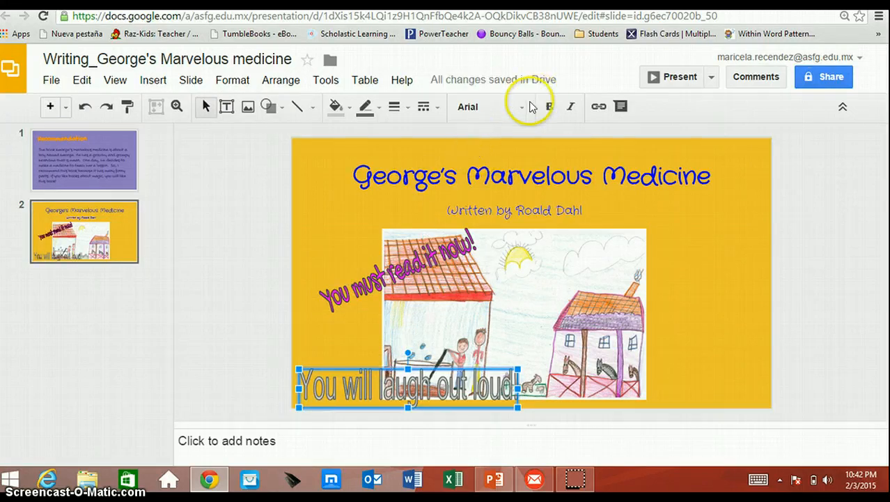
Set the "You will laugh out loud!" word art's fill color to green and its outline color to black
click(349, 111)
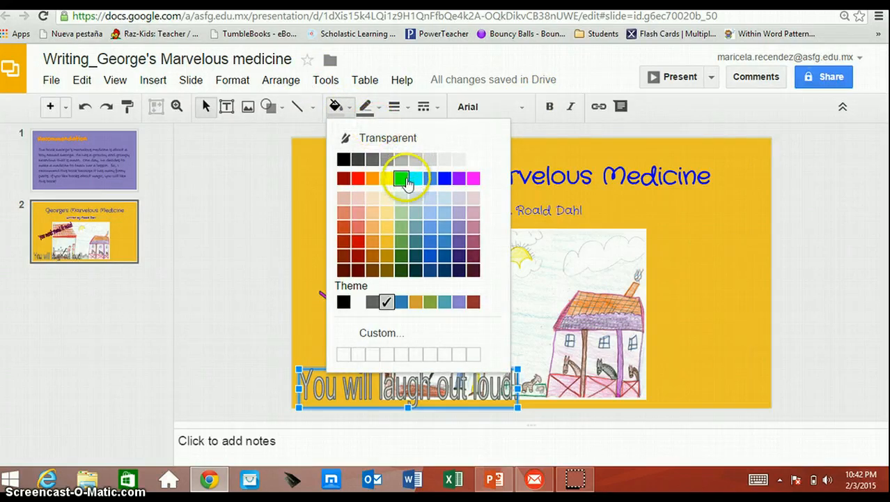
click(402, 179)
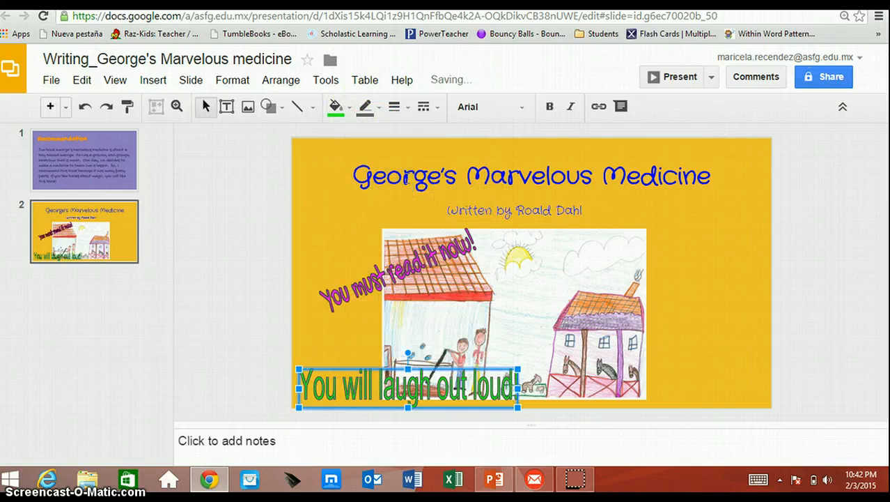
click(371, 108)
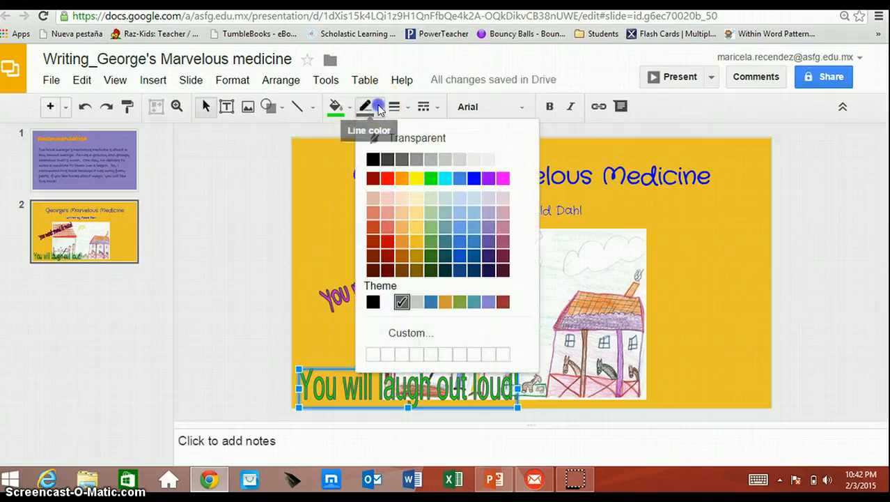
click(374, 157)
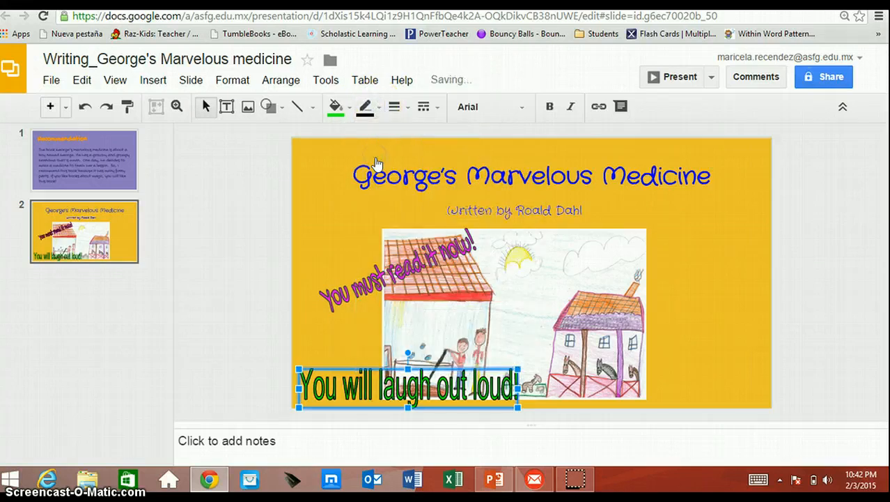